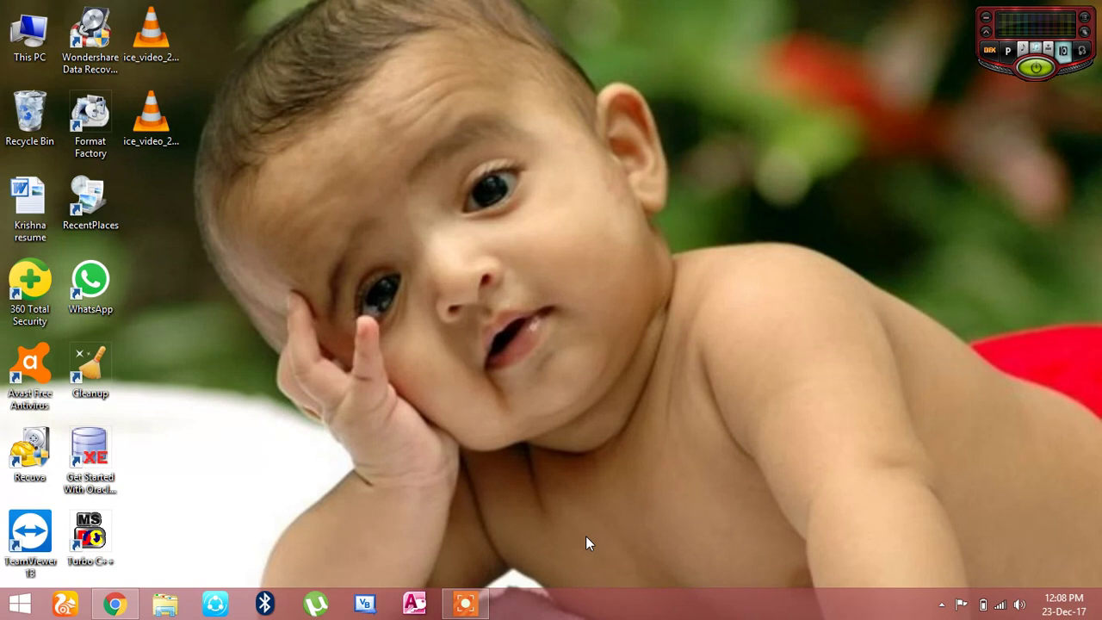
Step: Load the getintopc.com Visual Studio Express 2010 page in Chrome and scroll to its Download button
click(115, 603)
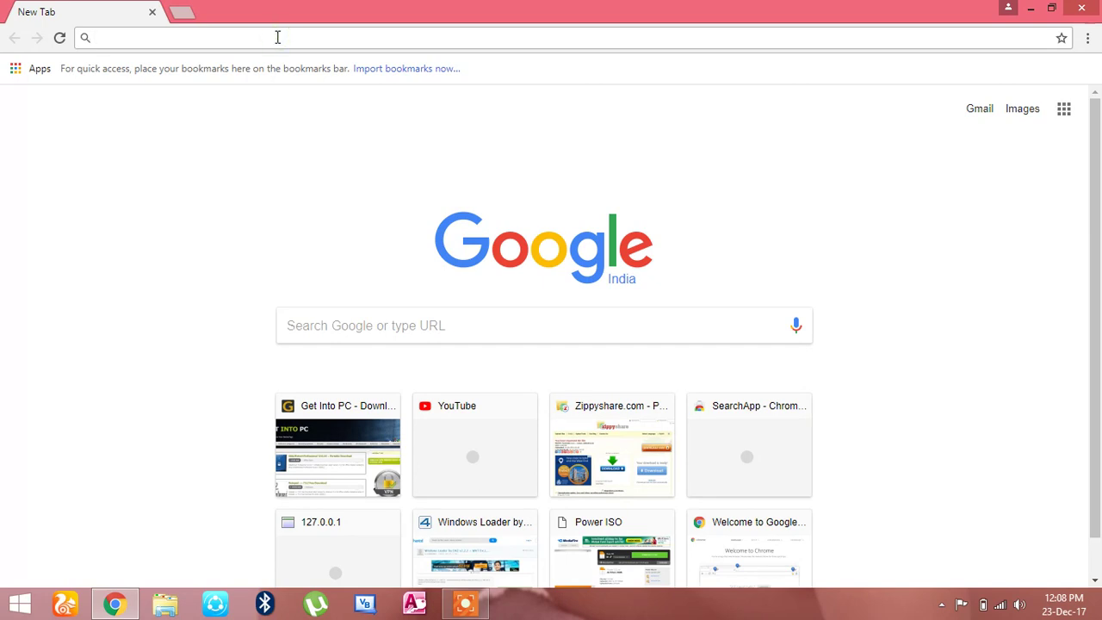
text(http://getintopc.com/softwares/development/visual-studio-express-2010-edition-free-download/)
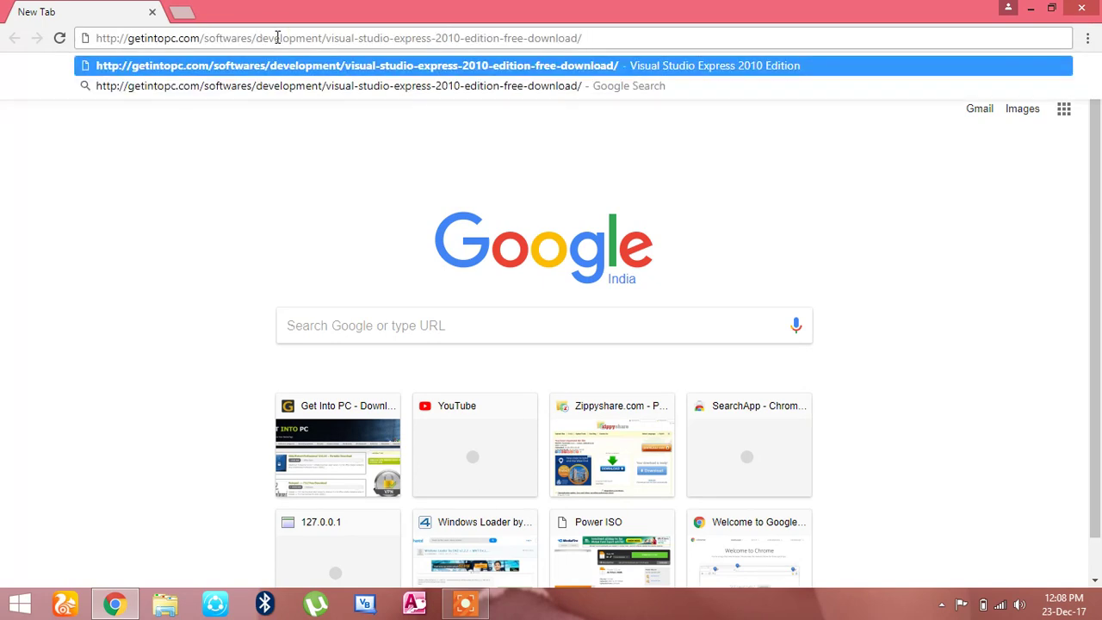
key(Return)
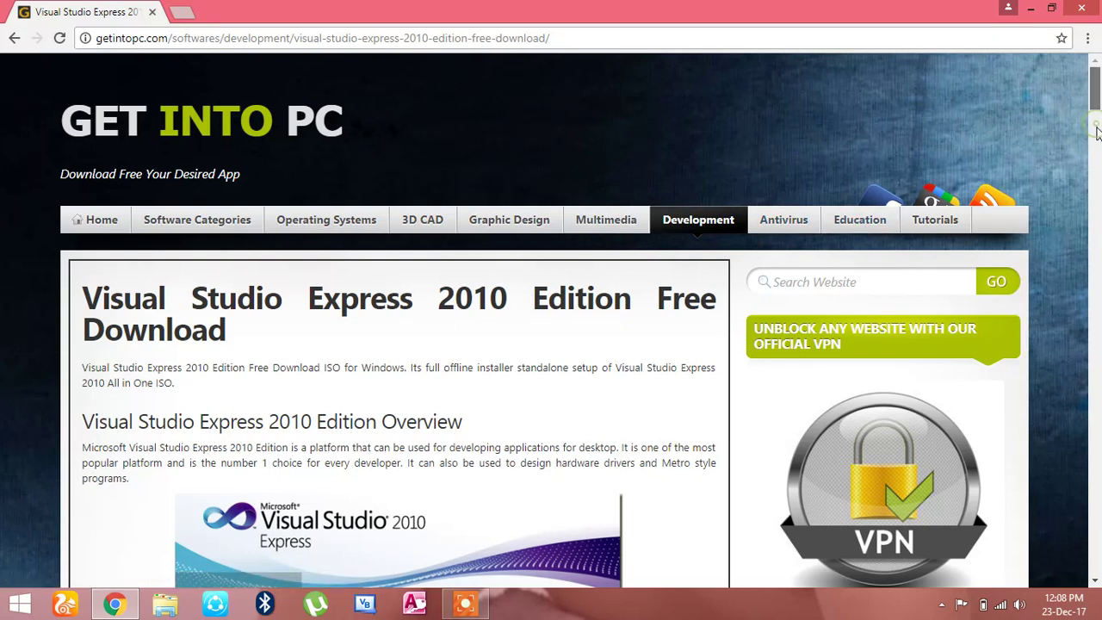
scroll(1097, 129, down, 2)
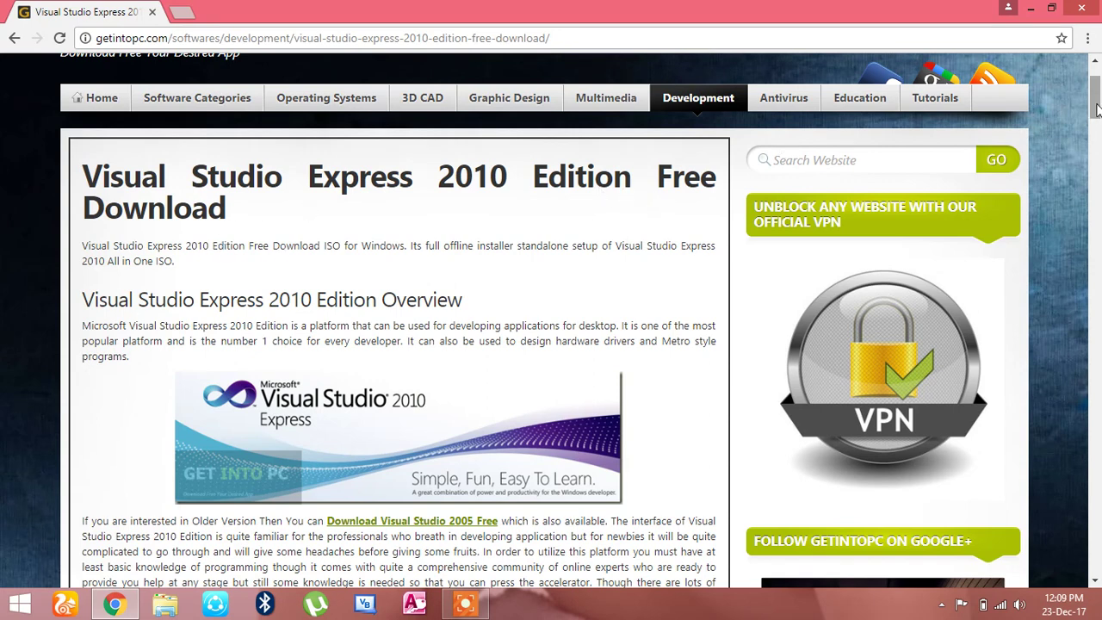
drag(1099, 103, 1097, 231)
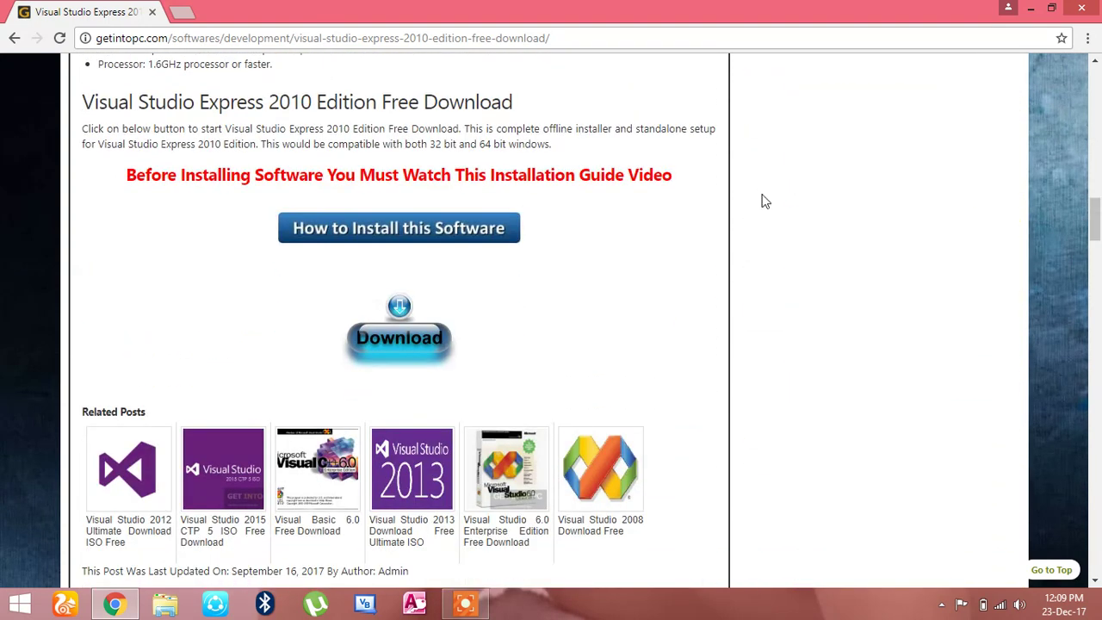
Step: Start the Visual Studio 2010 Express ISO download, cancel it in Chrome's Downloads list, and minimise Chrome
click(432, 338)
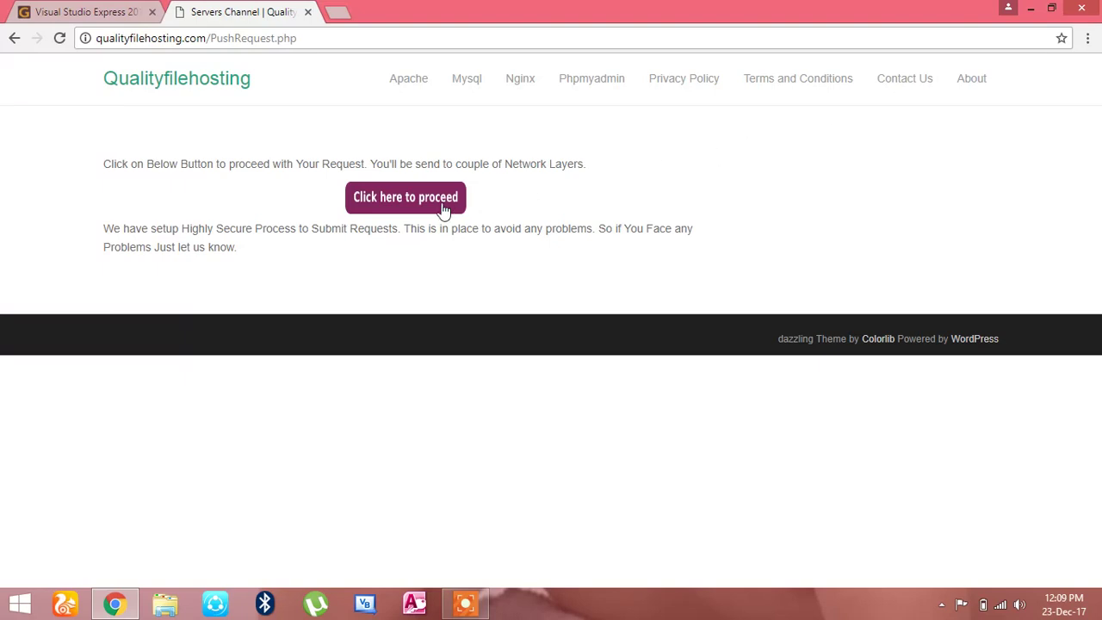
click(442, 207)
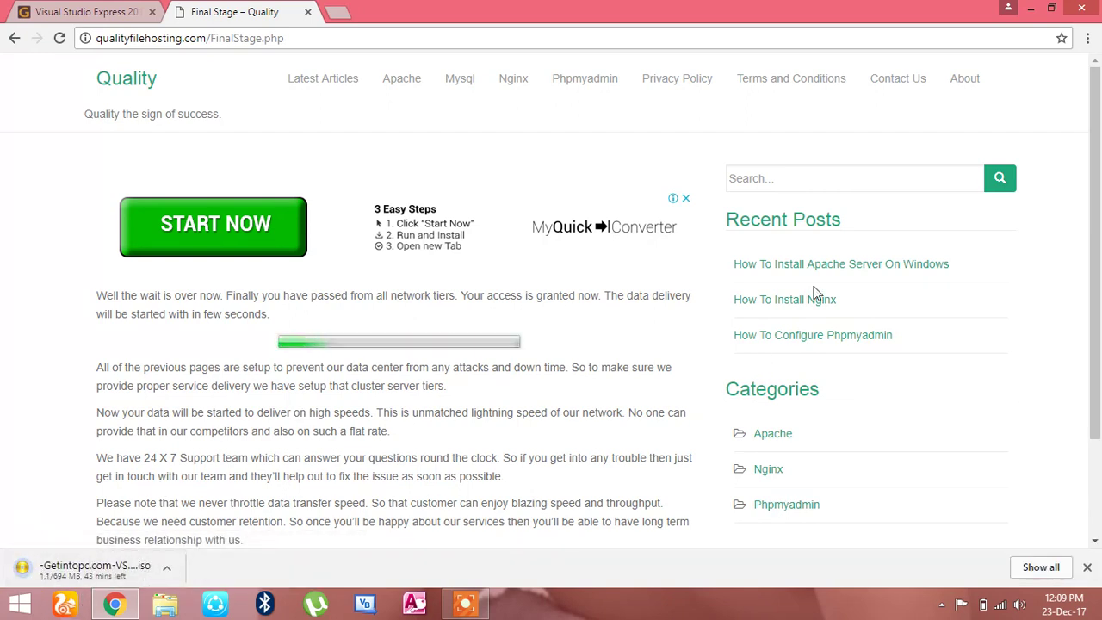
click(1088, 38)
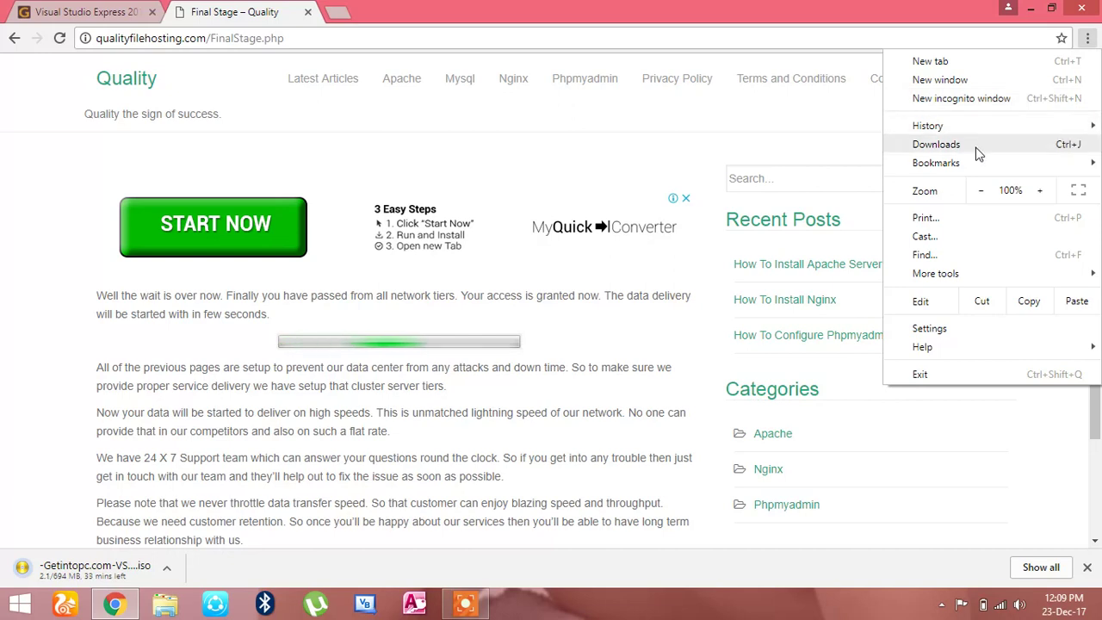
click(936, 145)
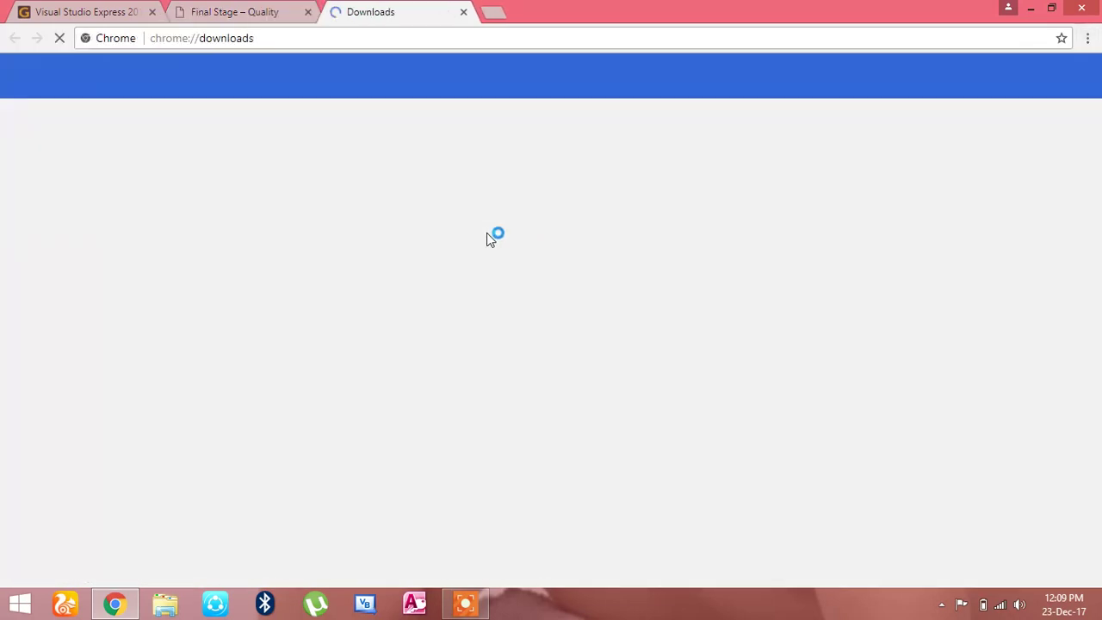
click(450, 255)
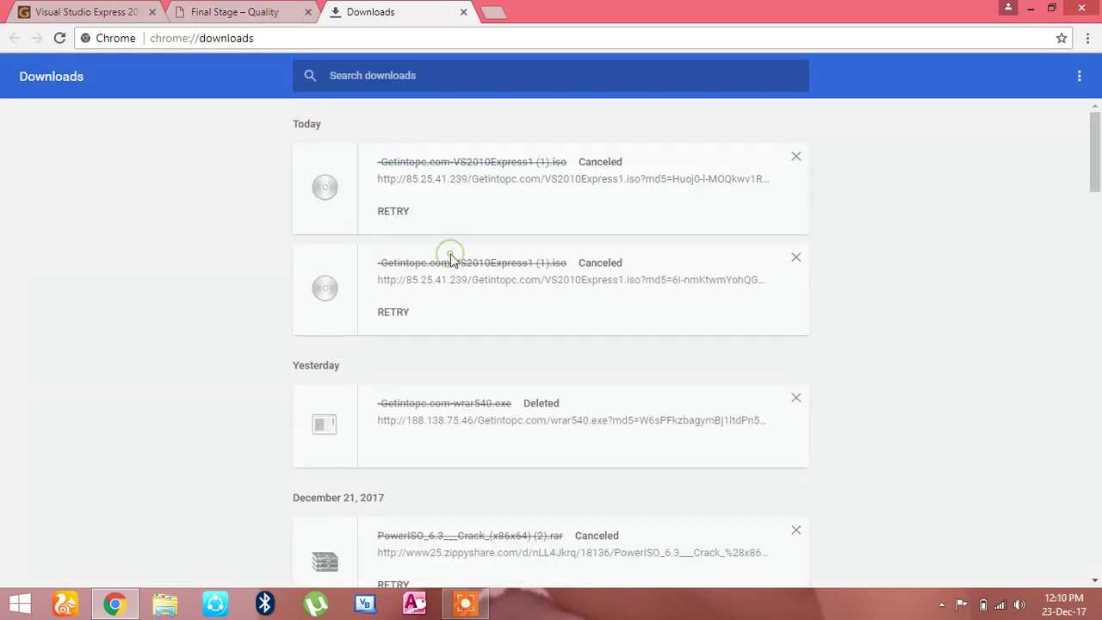
click(1082, 8)
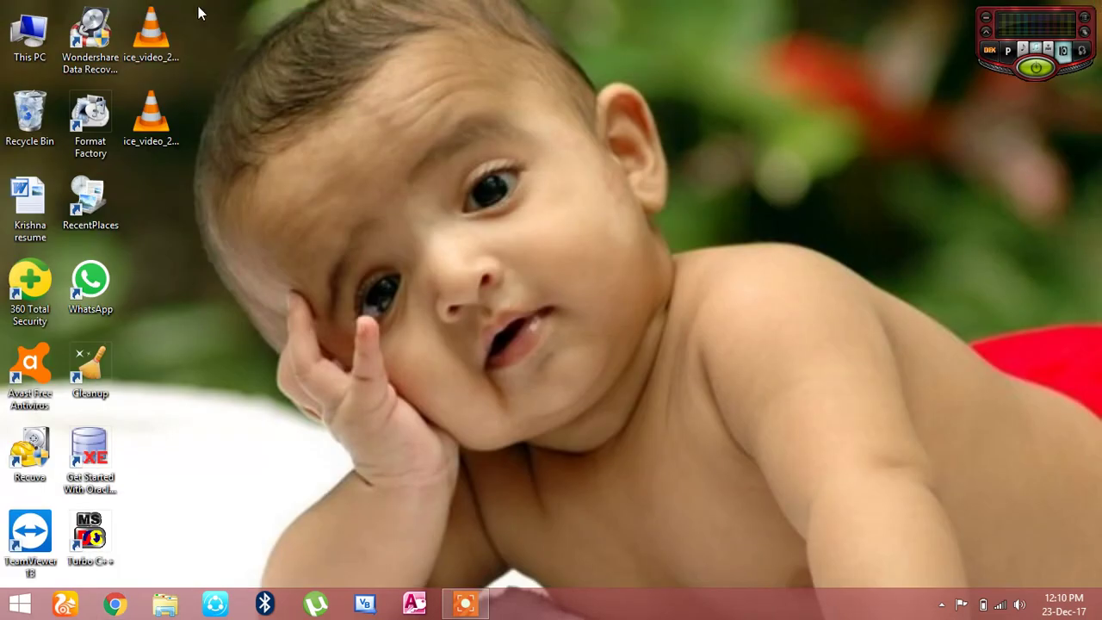
Step: Extract the VS2010Express1 ISO in Downloads with WinRAR to the suggested folder, replacing existing files
double_click(50, 38)
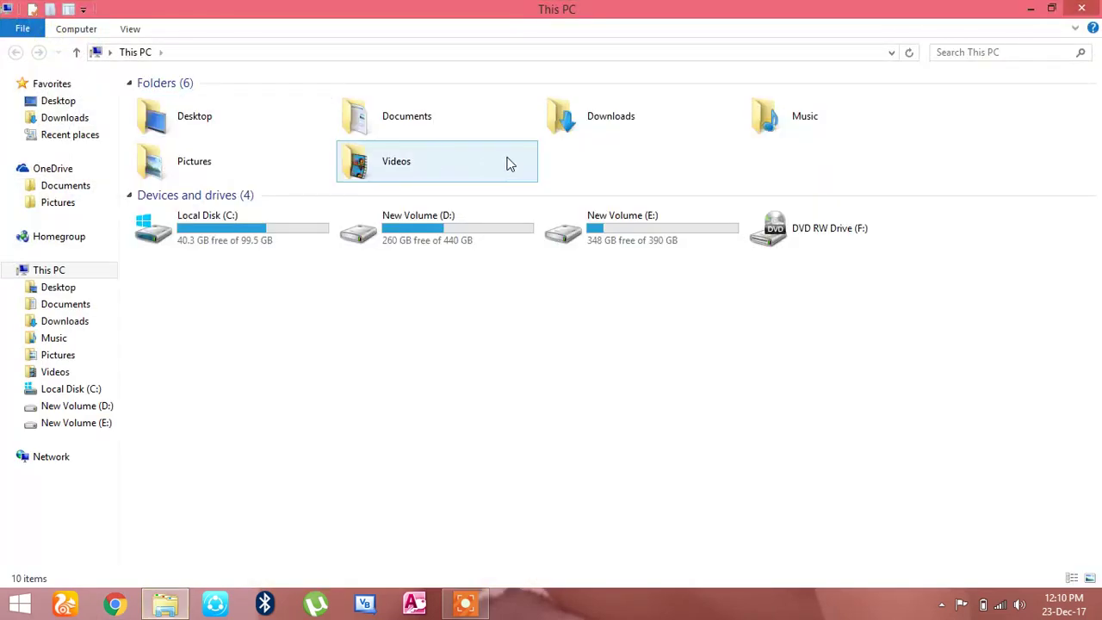
double_click(565, 127)
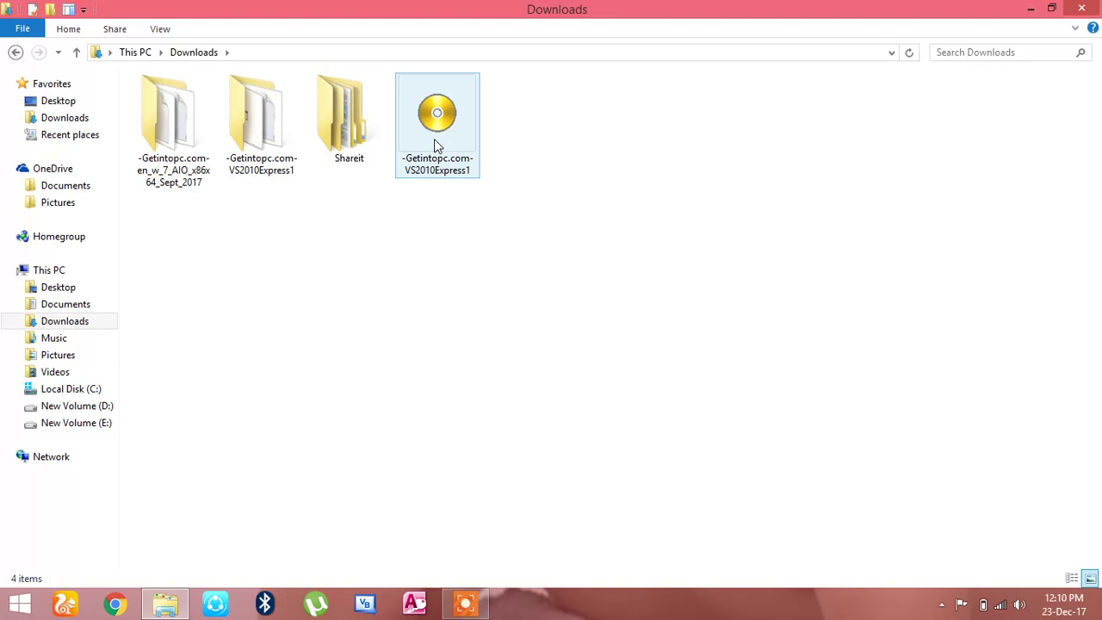
right_click(435, 140)
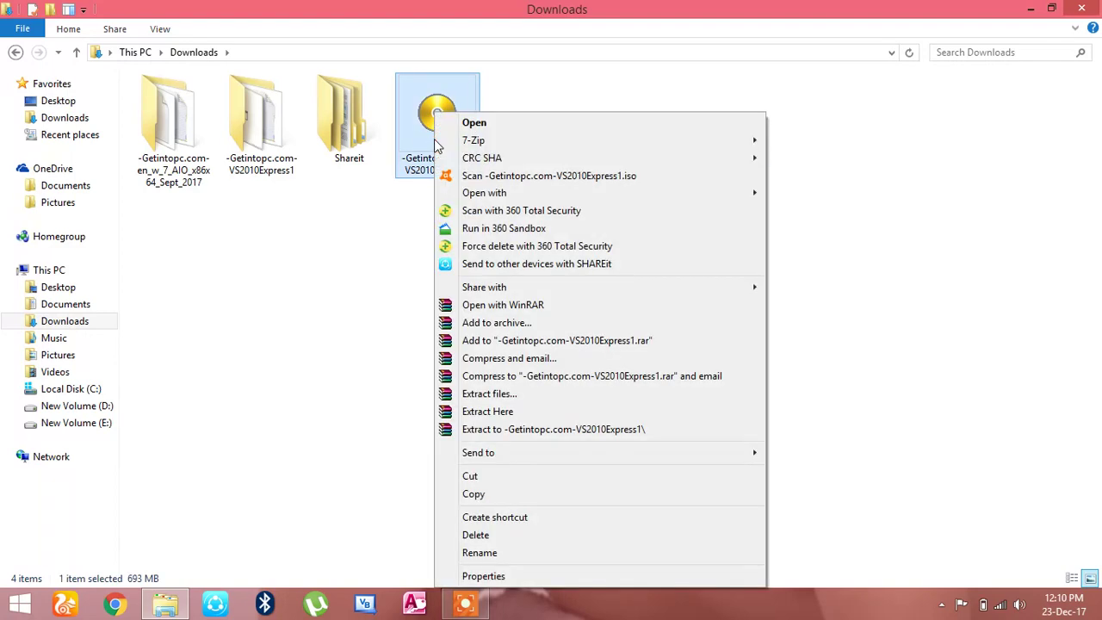
click(515, 398)
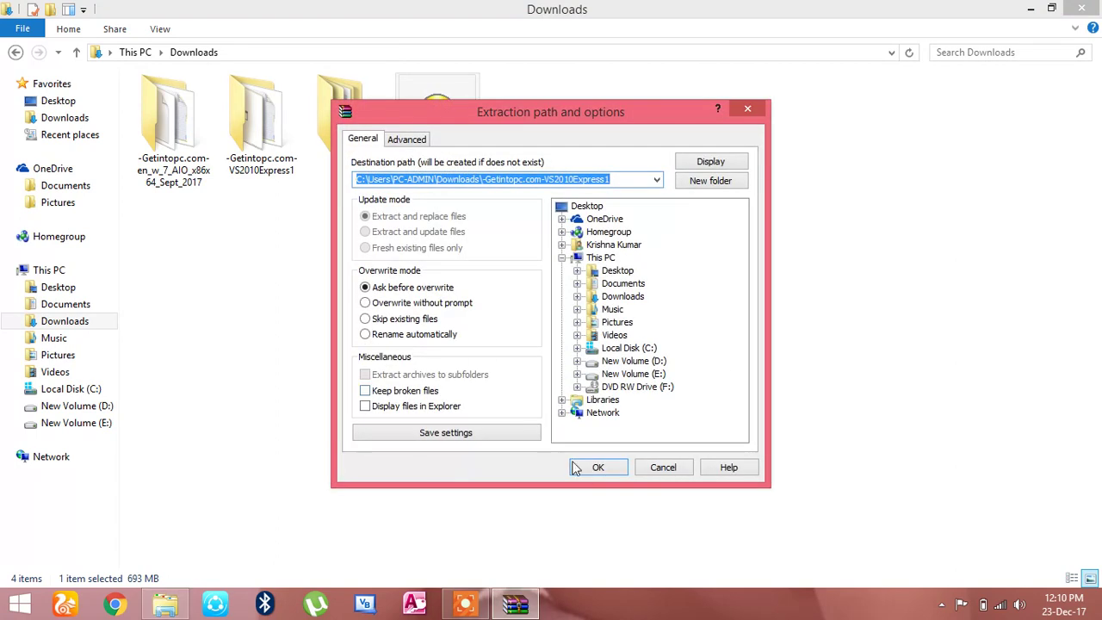
click(595, 470)
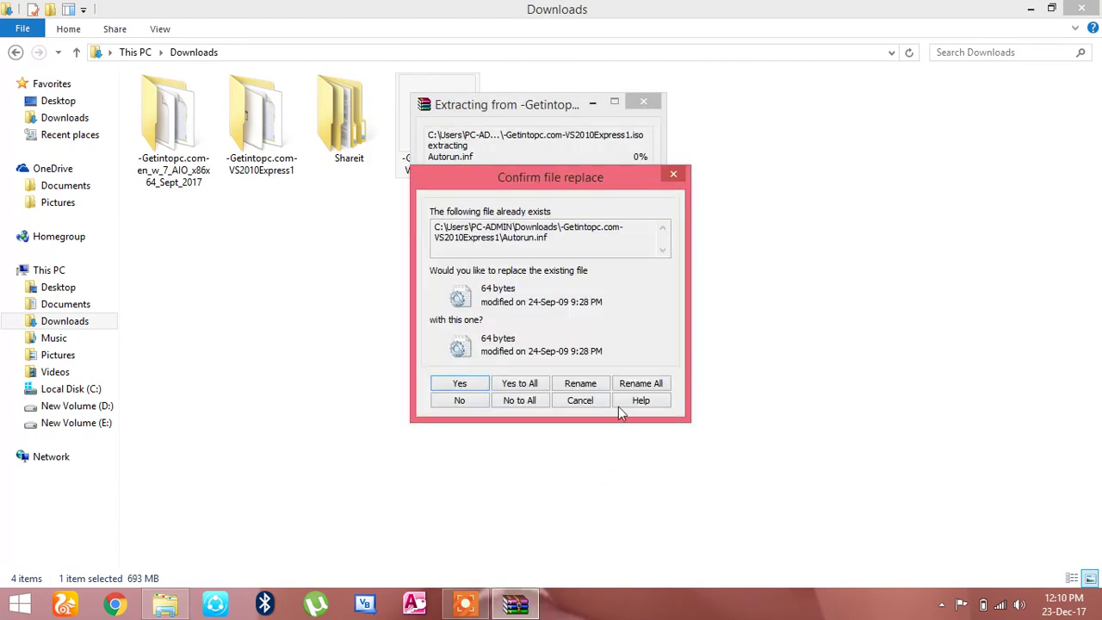
click(680, 175)
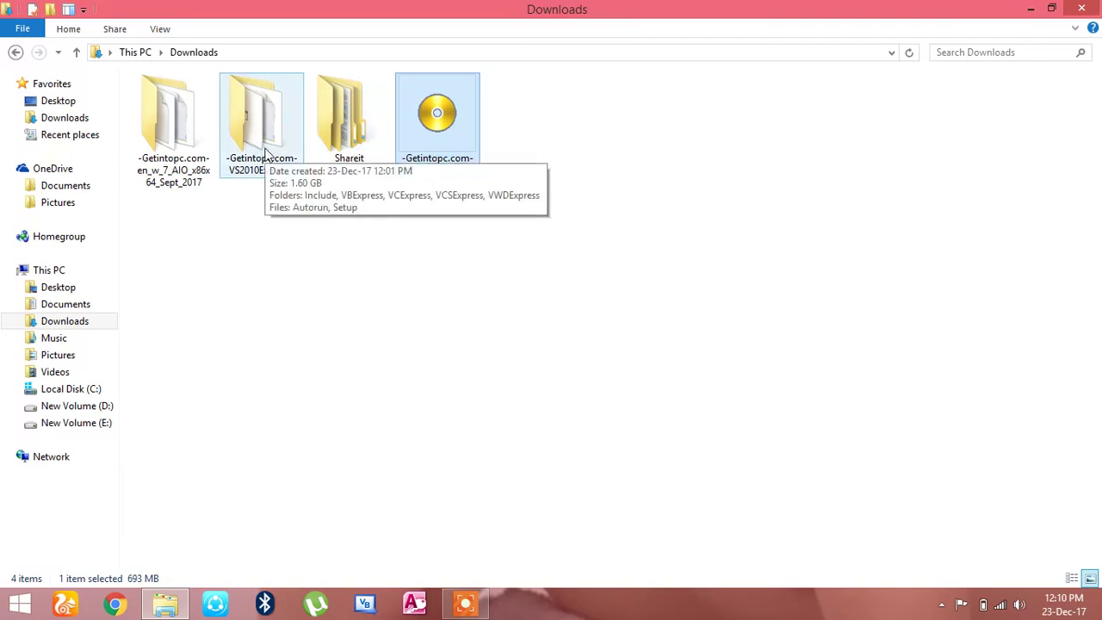
Step: Run Setup from the extracted VS2010Express1 folder, then close the setup window and Explorer
double_click(266, 153)
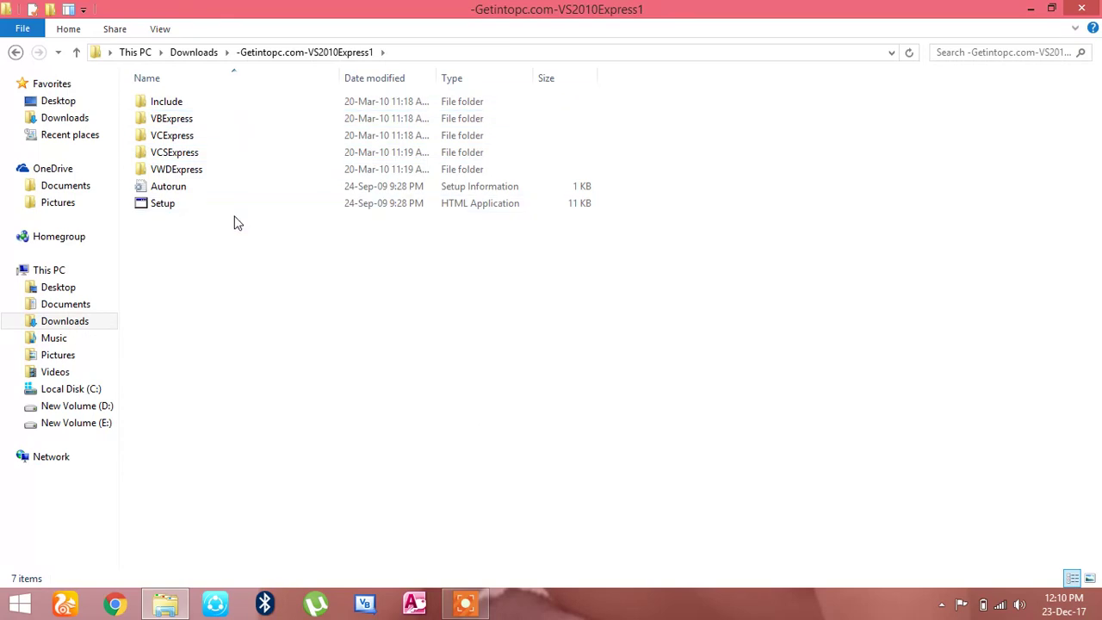
double_click(376, 208)
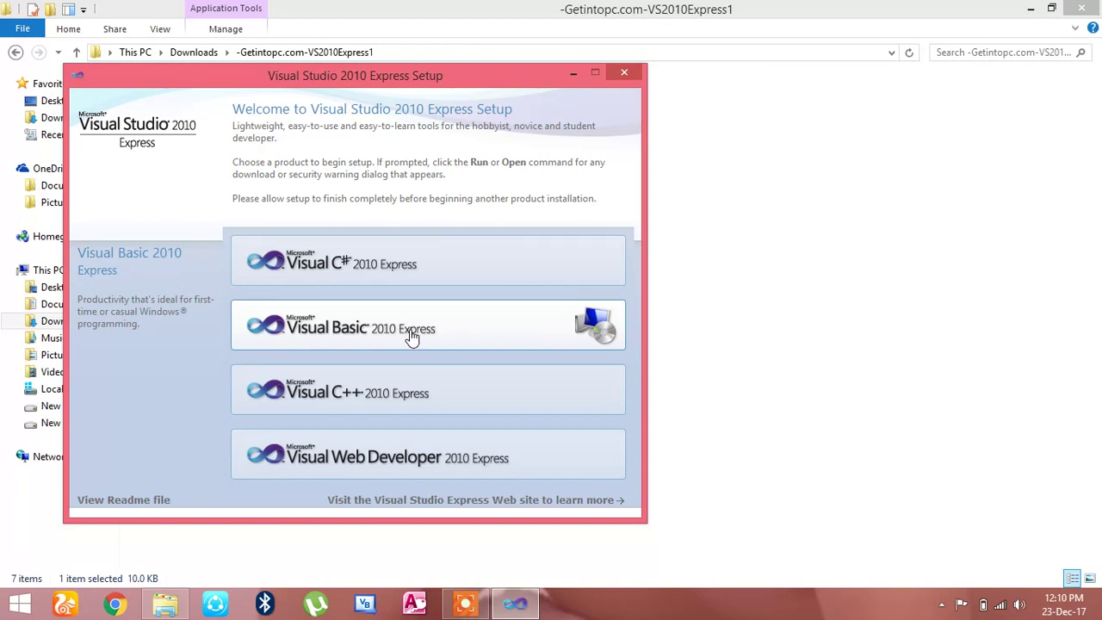
click(625, 76)
click(1082, 8)
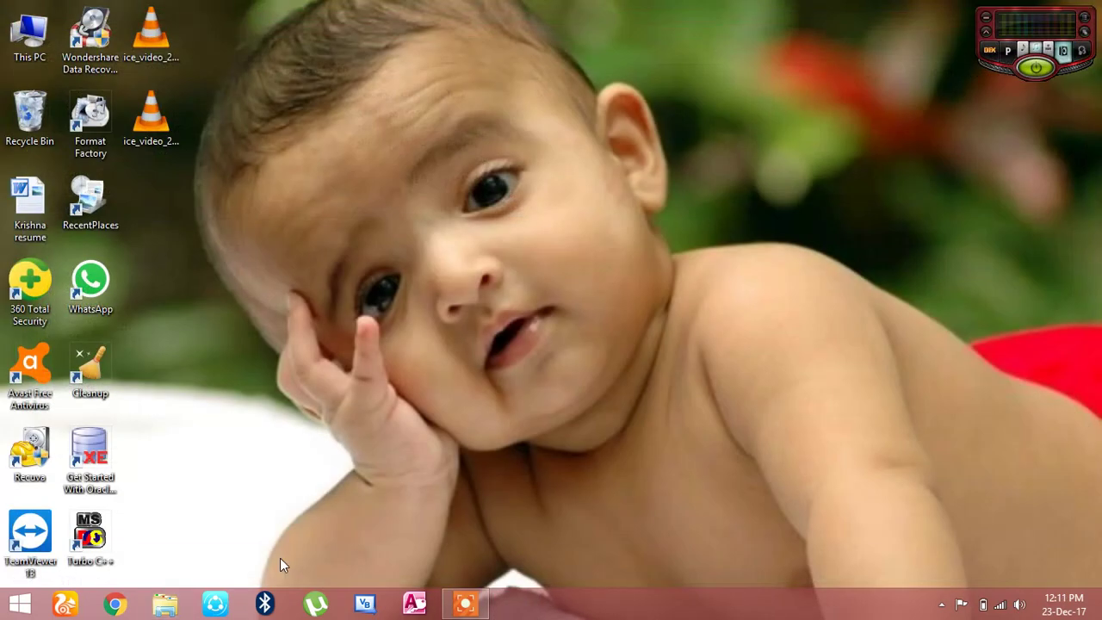
Step: Launch Visual Basic 2010 Express to its Start Page, minimise it, then click the taskbar again
click(370, 610)
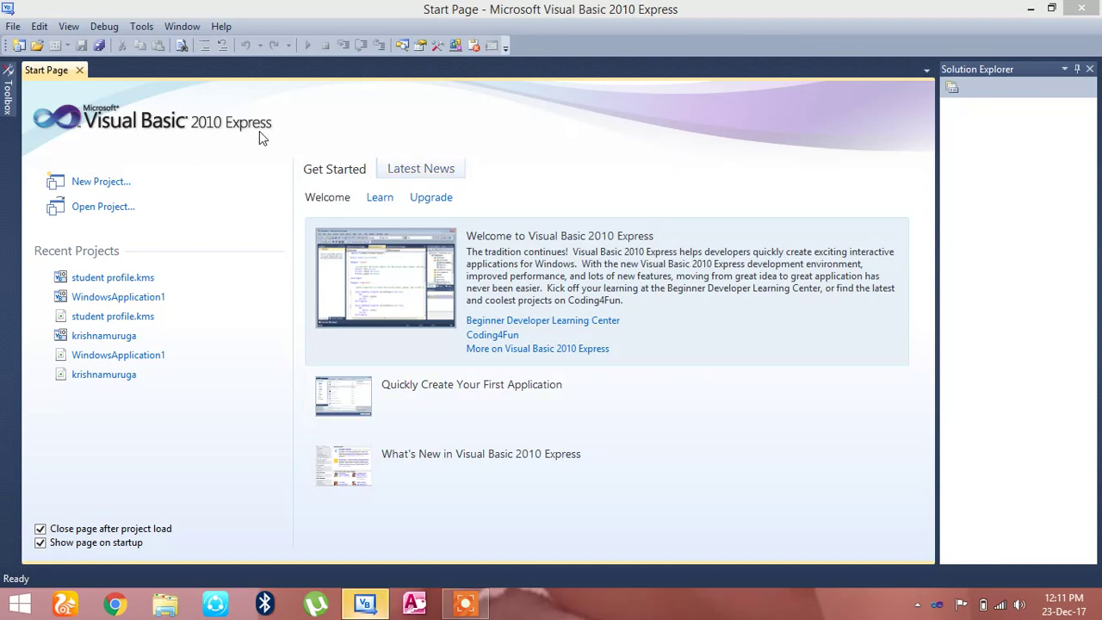
click(1031, 8)
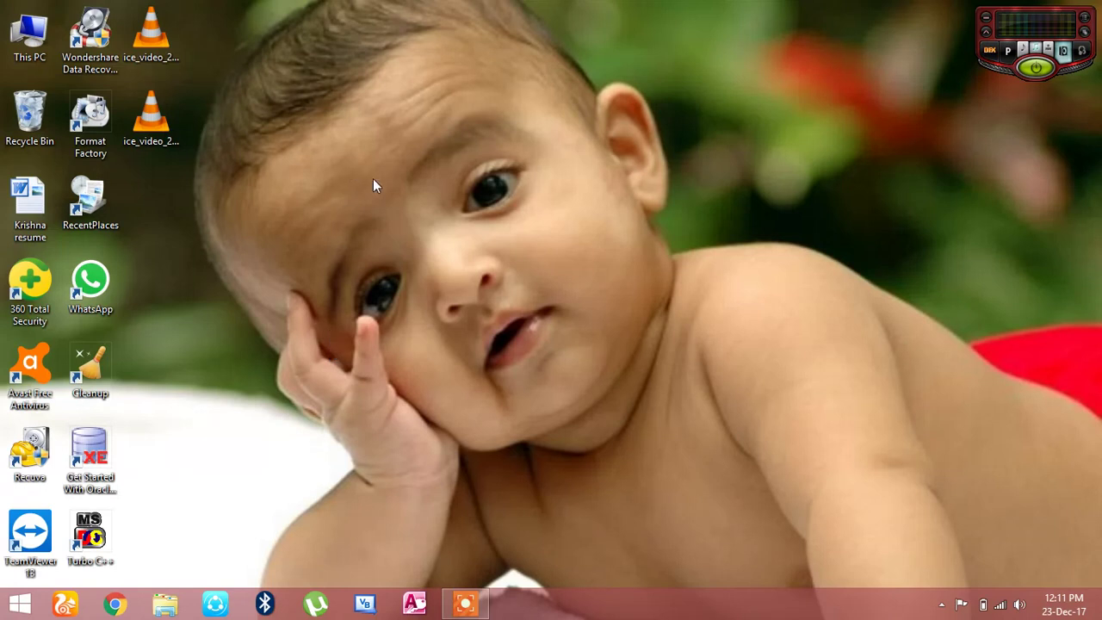
click(465, 604)
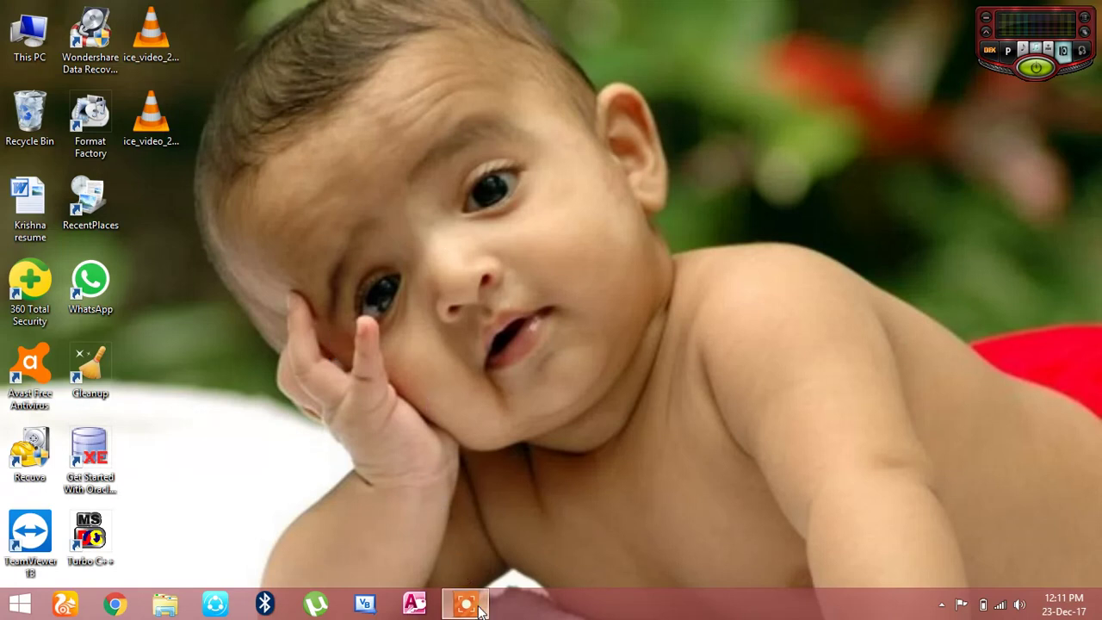